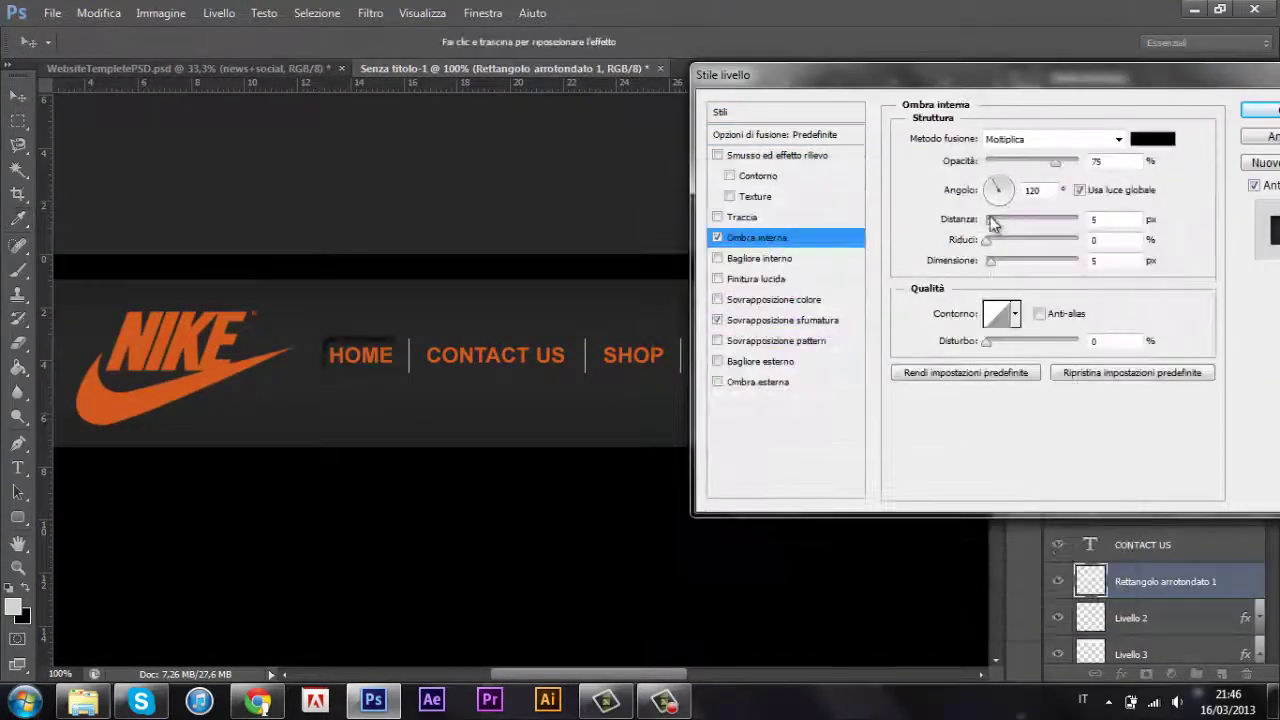
Apply the inner shadow to the menu bar's rounded rectangle and search for an Italian flag image.
key(Return)
click(1189, 578)
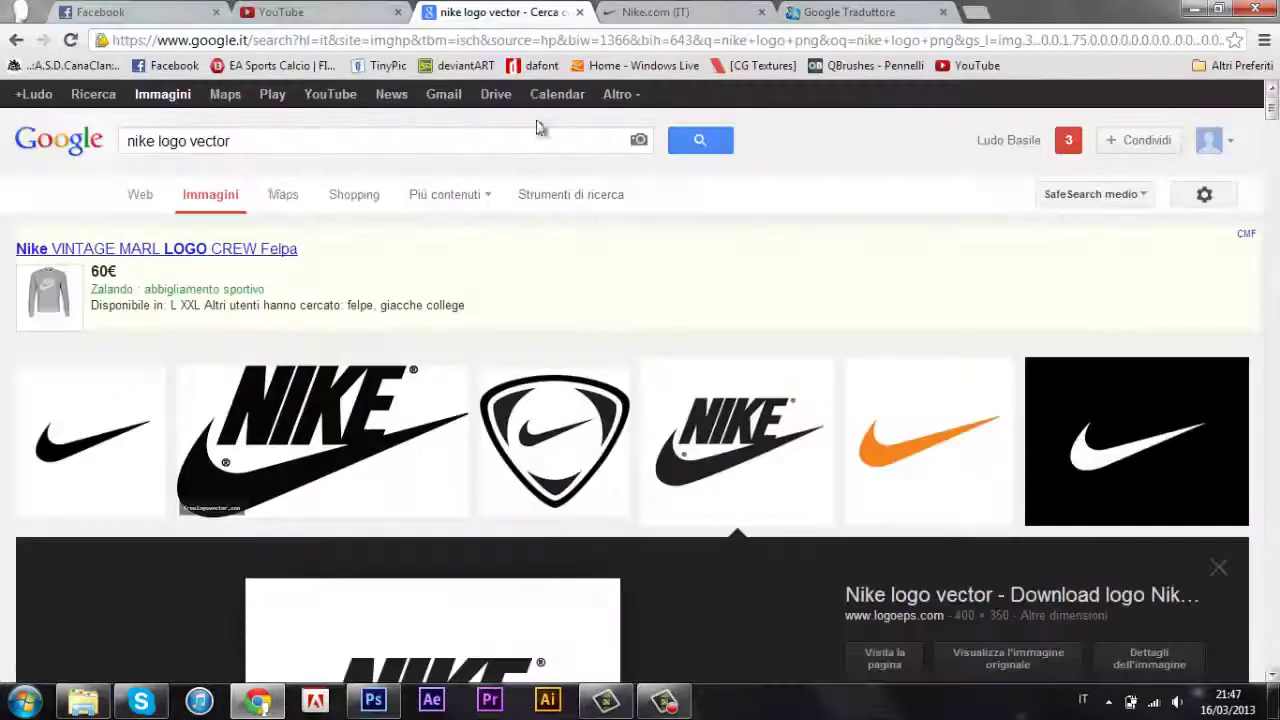
text(italia)
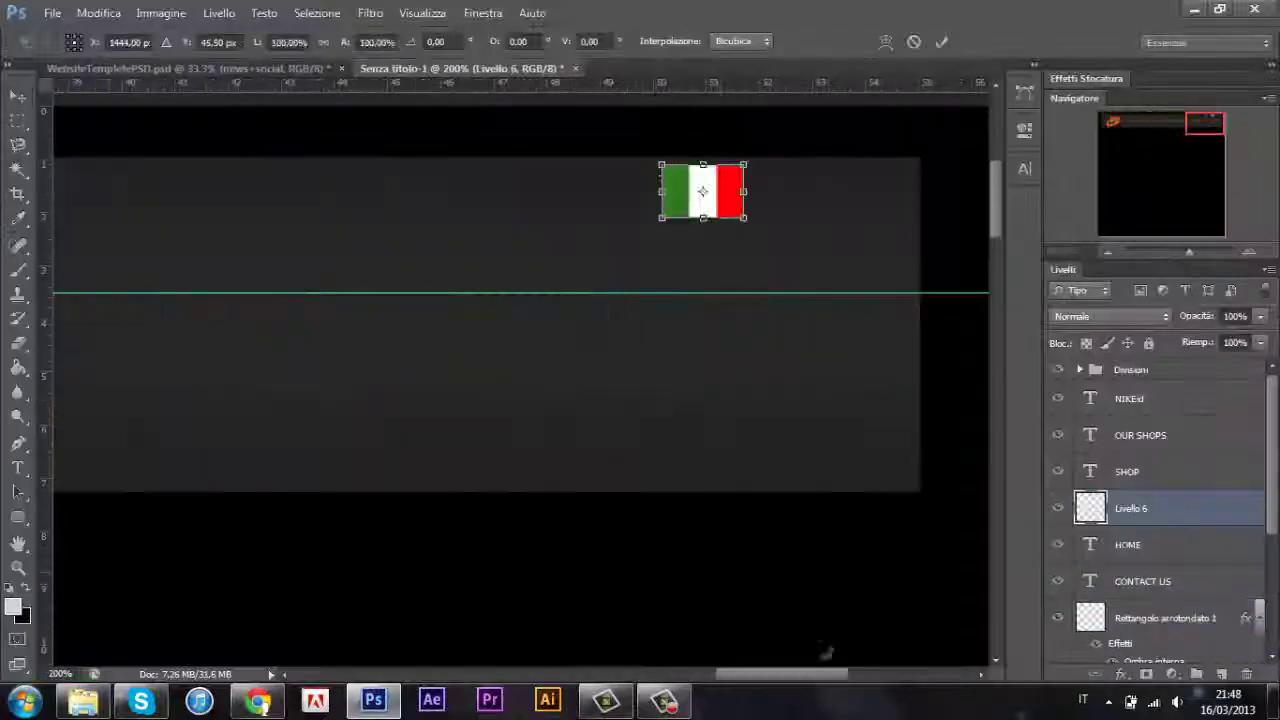
text(t)
Place the Nike (IT) label beside the flag and group the search box beside it.
click(236, 402)
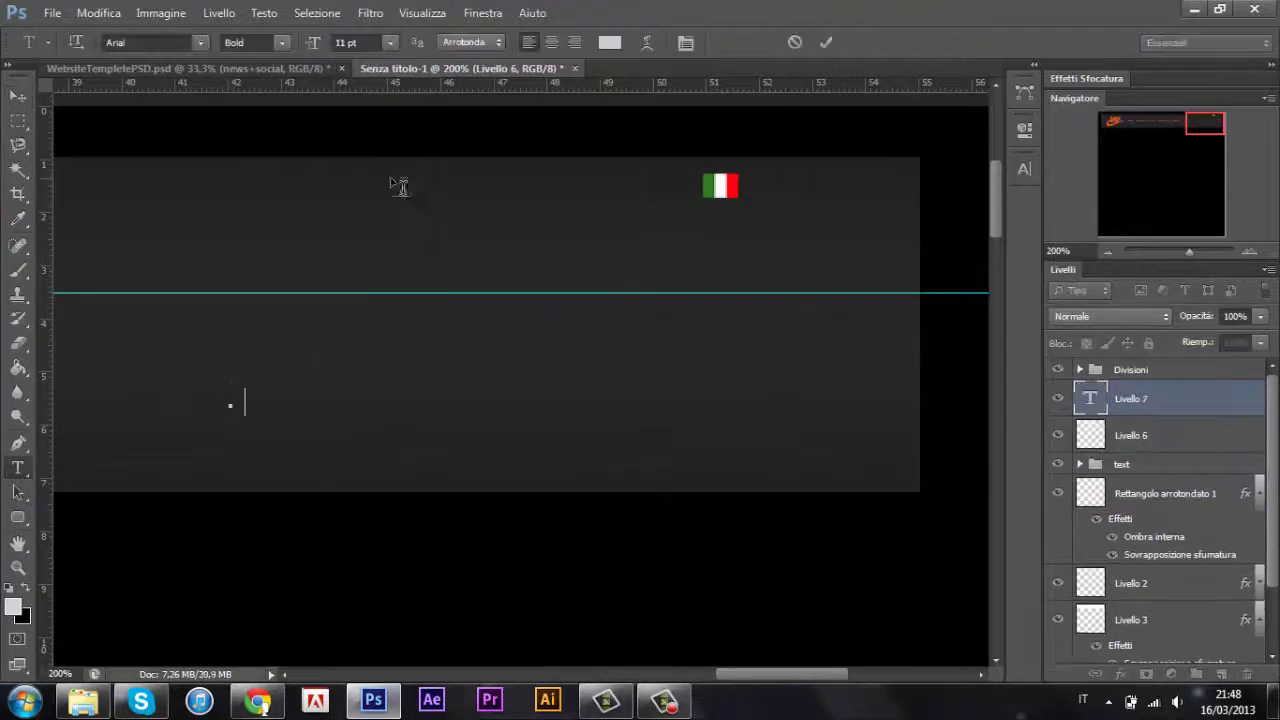
text(Nike Italia)
drag(268, 370, 784, 158)
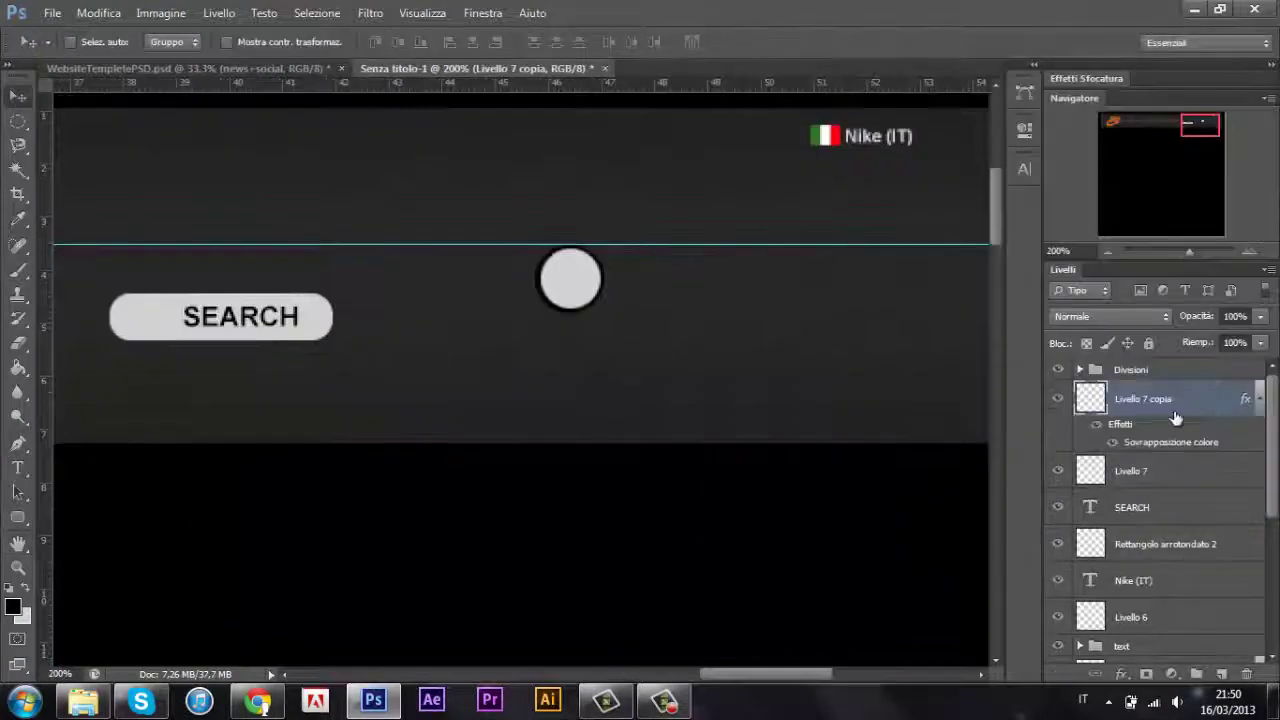
key(ctrl+g)
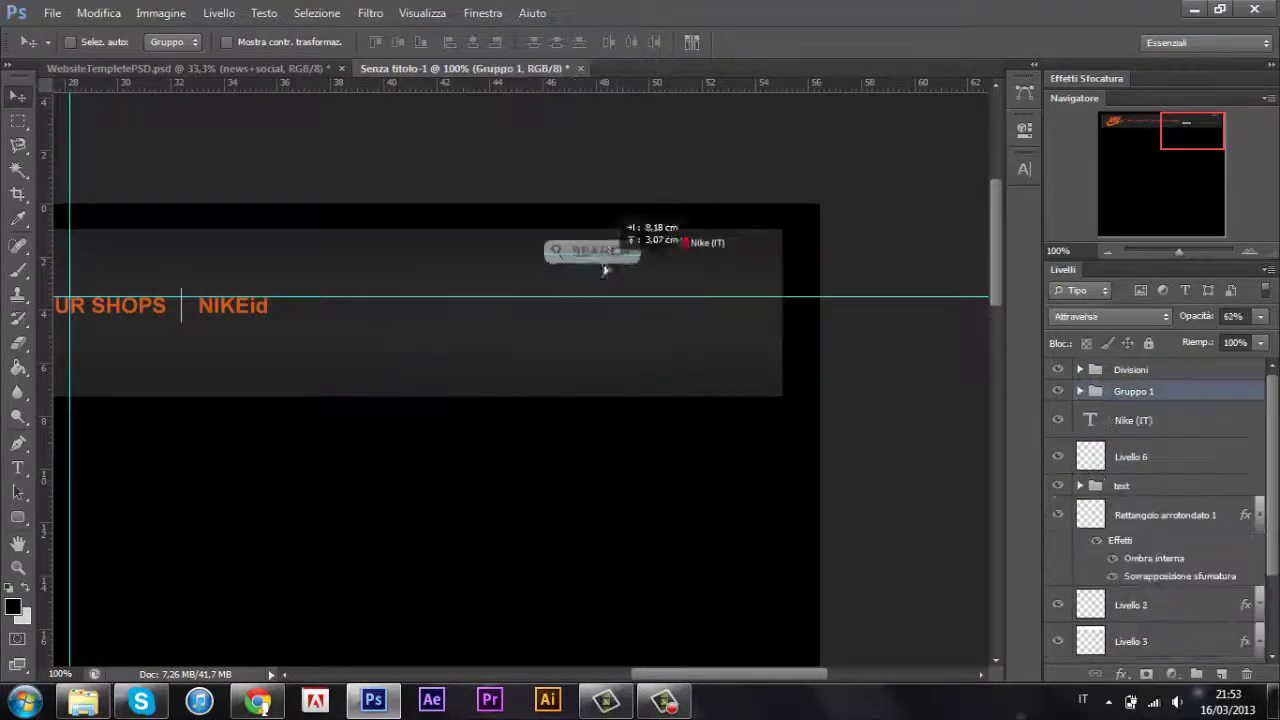
drag(605, 270, 605, 270)
key(ctrl+minus)
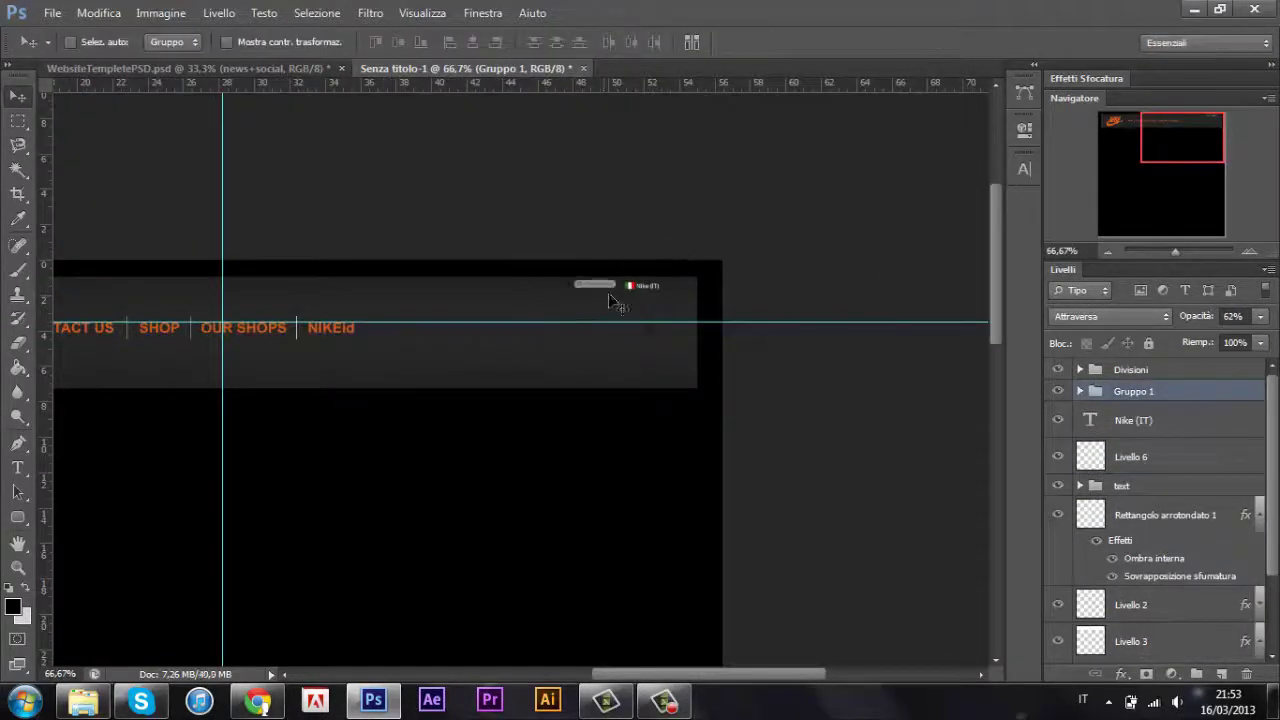
Type CHECK OUT THE NEW NIKE FREE on the grey banner and rename the logo layer Logo.
key(ctrl+minus)
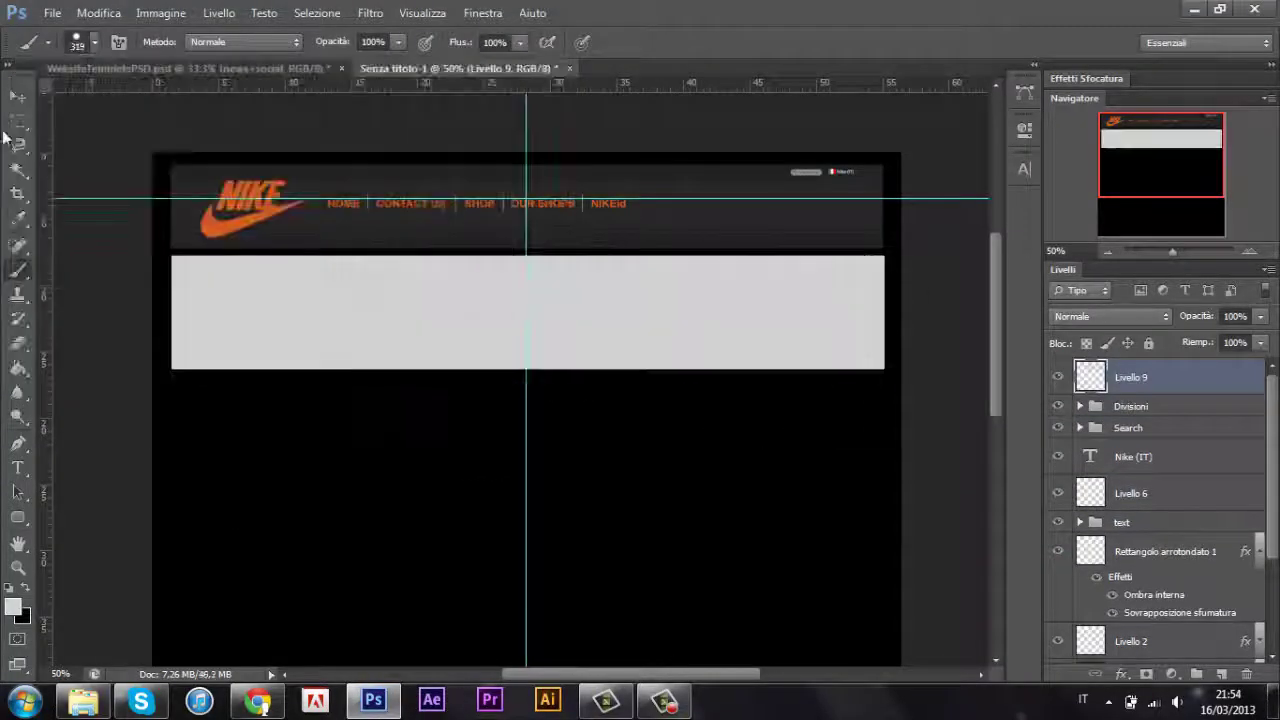
key(ctrl+plus)
key(t)
click(255, 290)
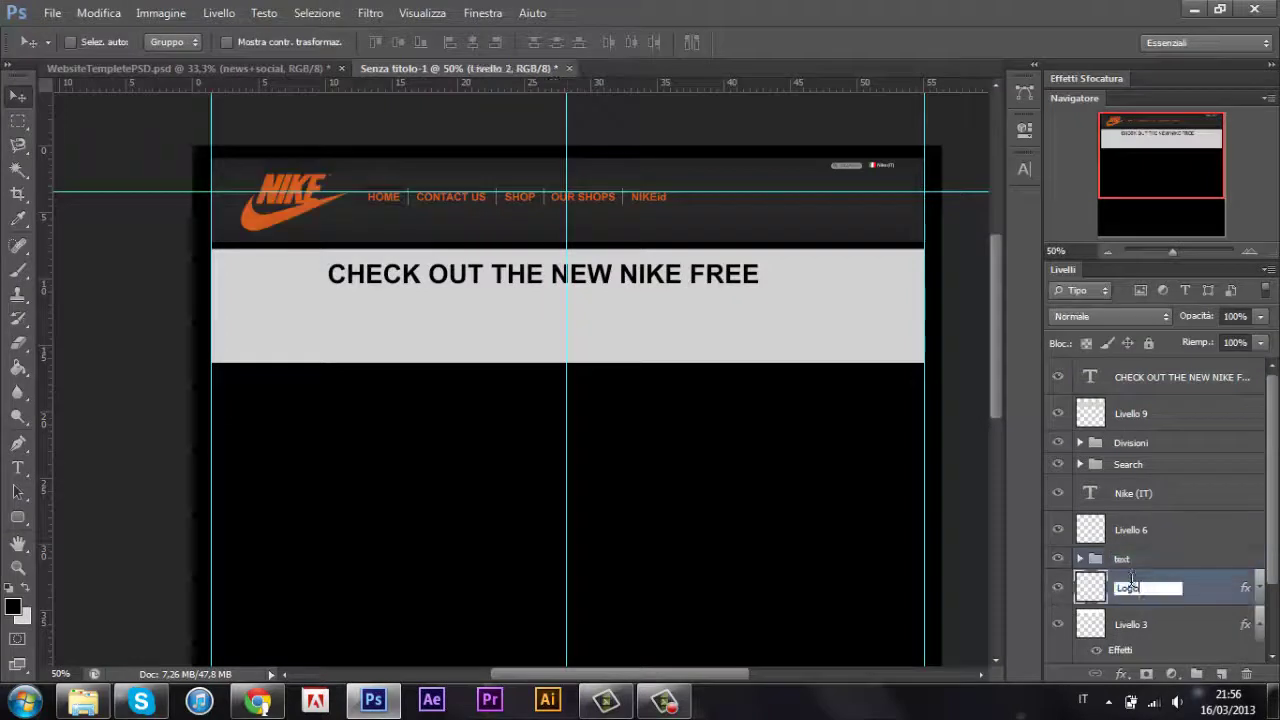
key(Return)
shift+click(1175, 445)
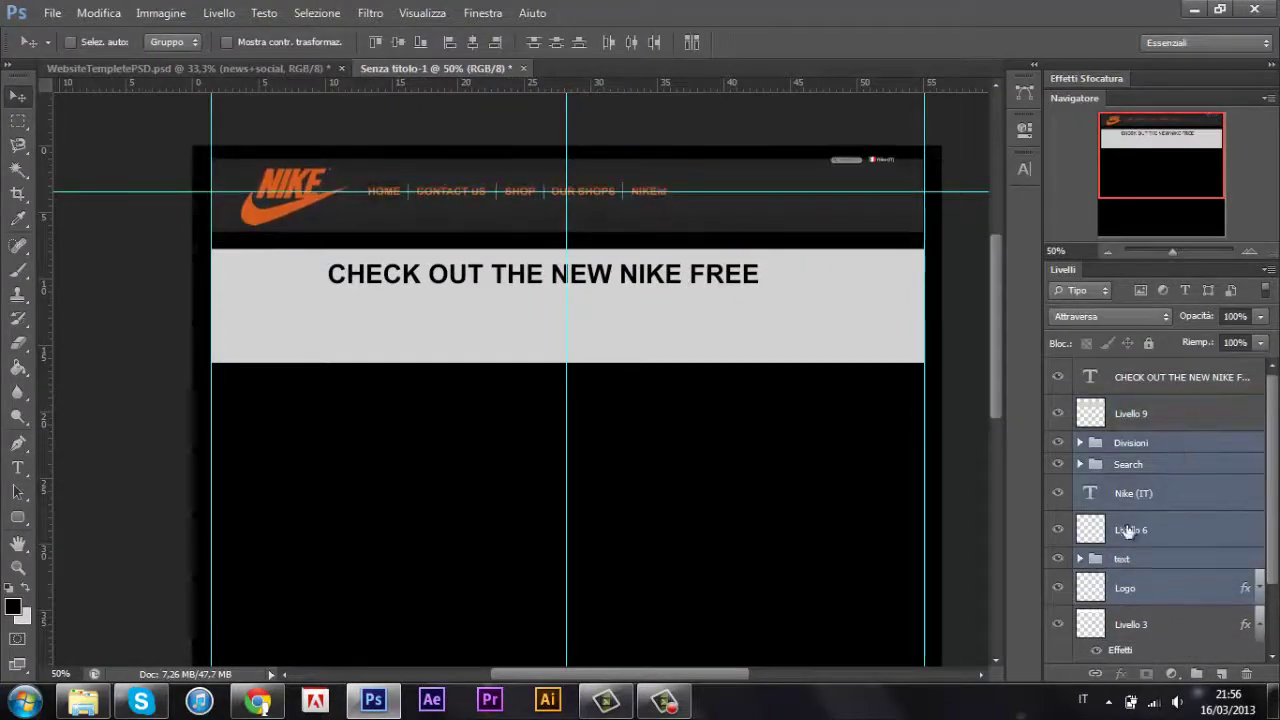
Reorder the Divisioni group and add a 48 pt subtitle just under the headline.
drag(1128, 530, 1147, 566)
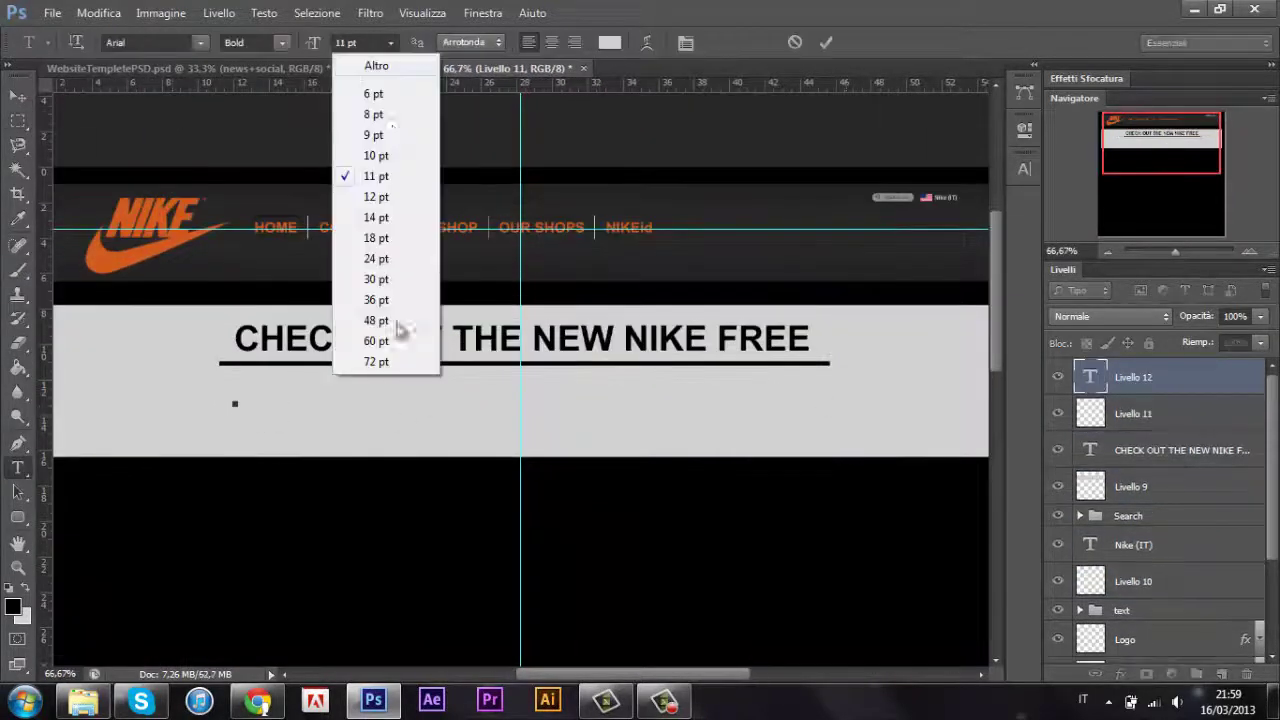
click(376, 320)
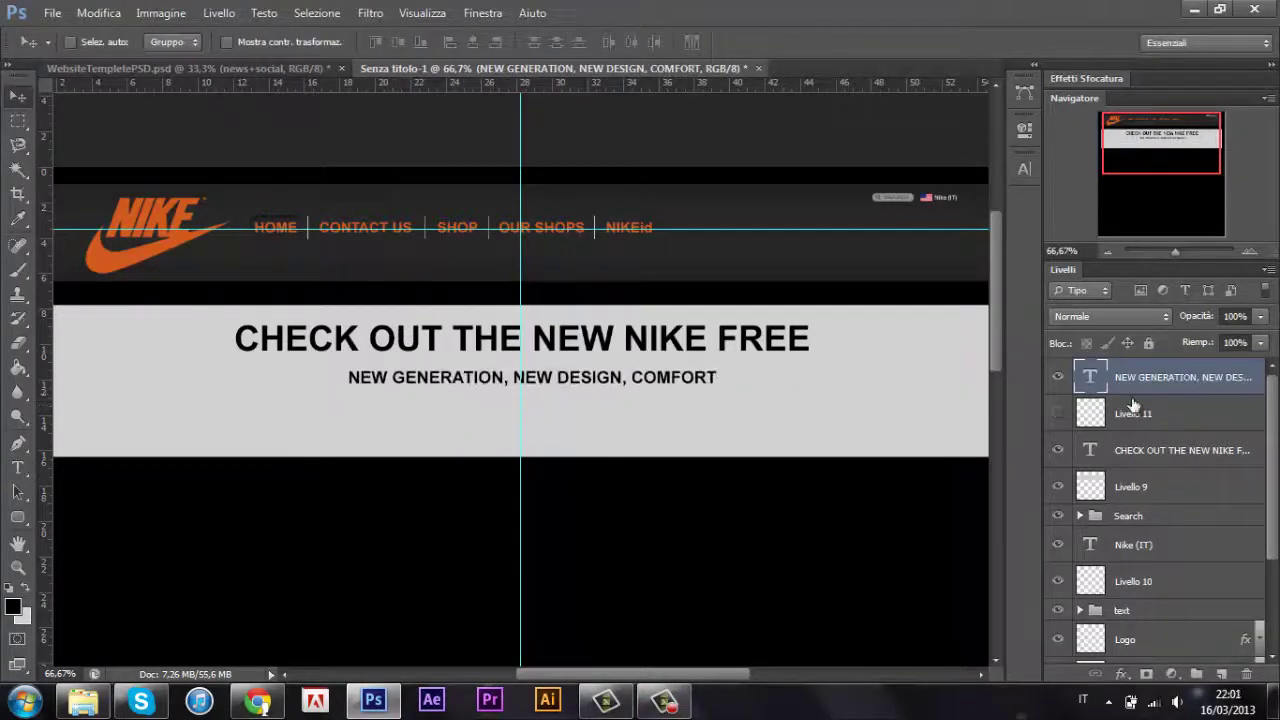
key(shift+Up)
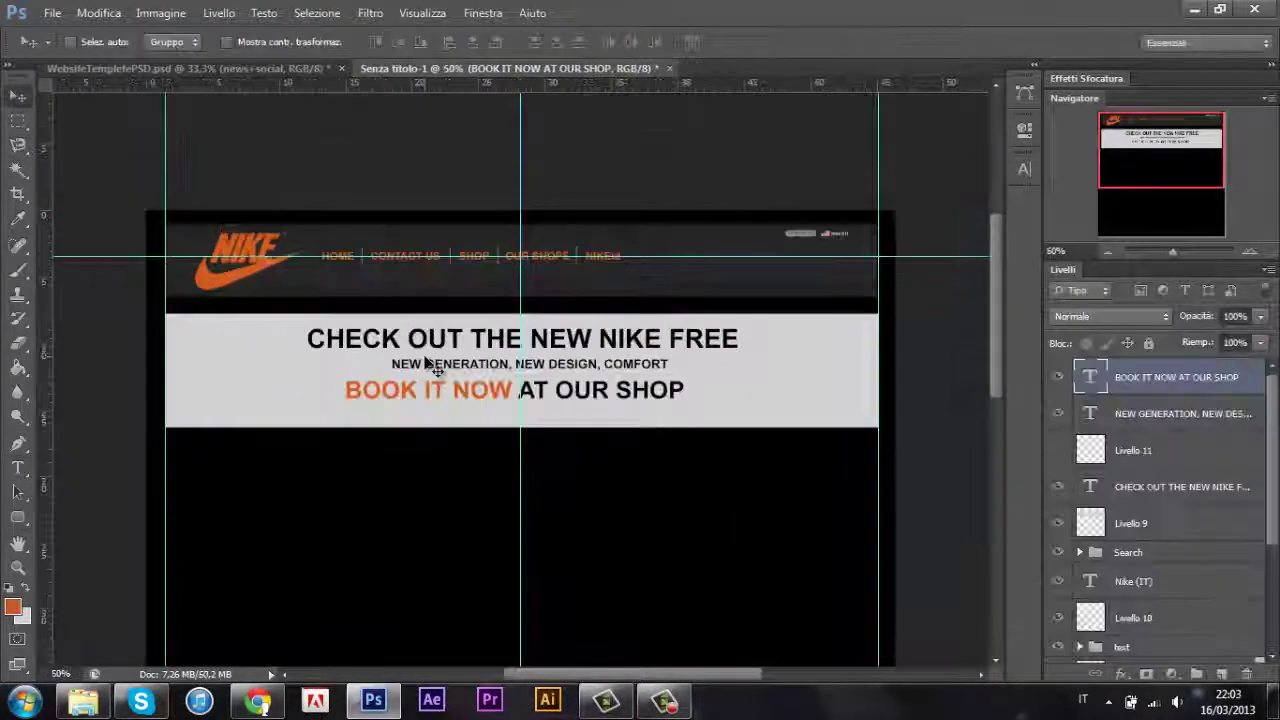
scroll(430, 365, down, 5)
Centre and group the banner text with its background, then Magic Wand the cart graphic.
shift+click(1180, 487)
click(472, 45)
key(ctrl+z)
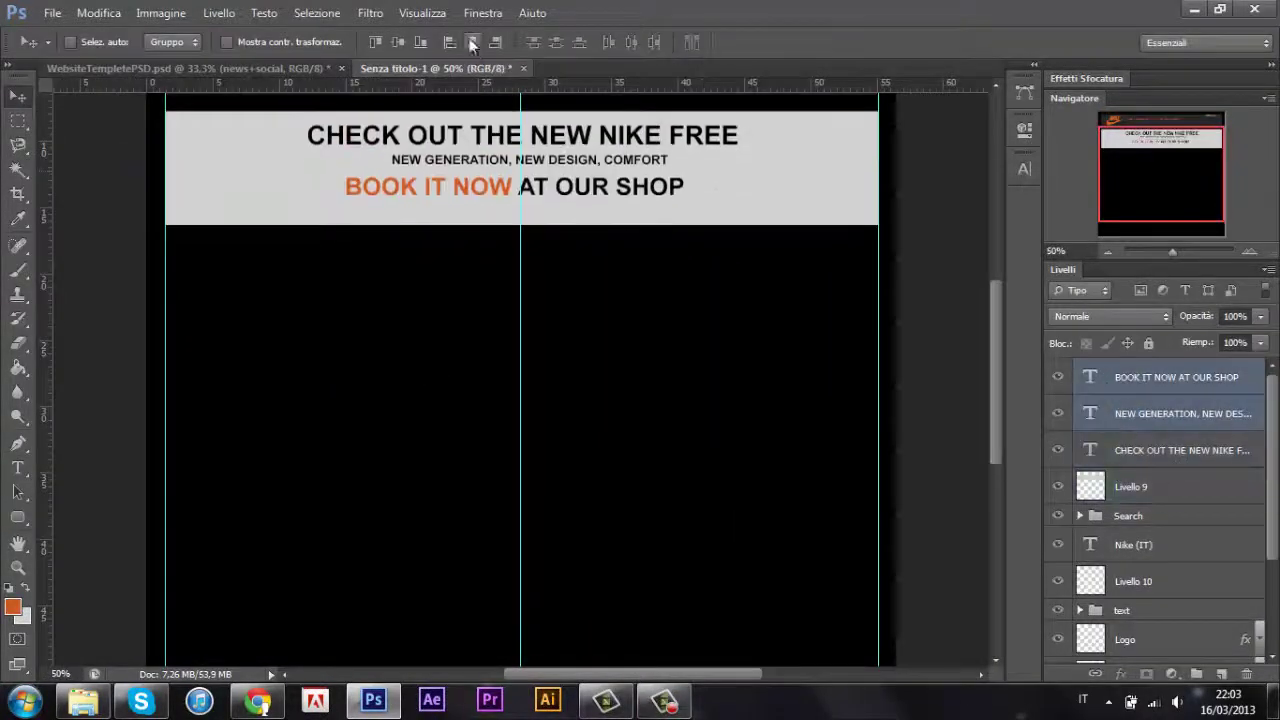
key(ctrl+g)
key(ctrl+minus)
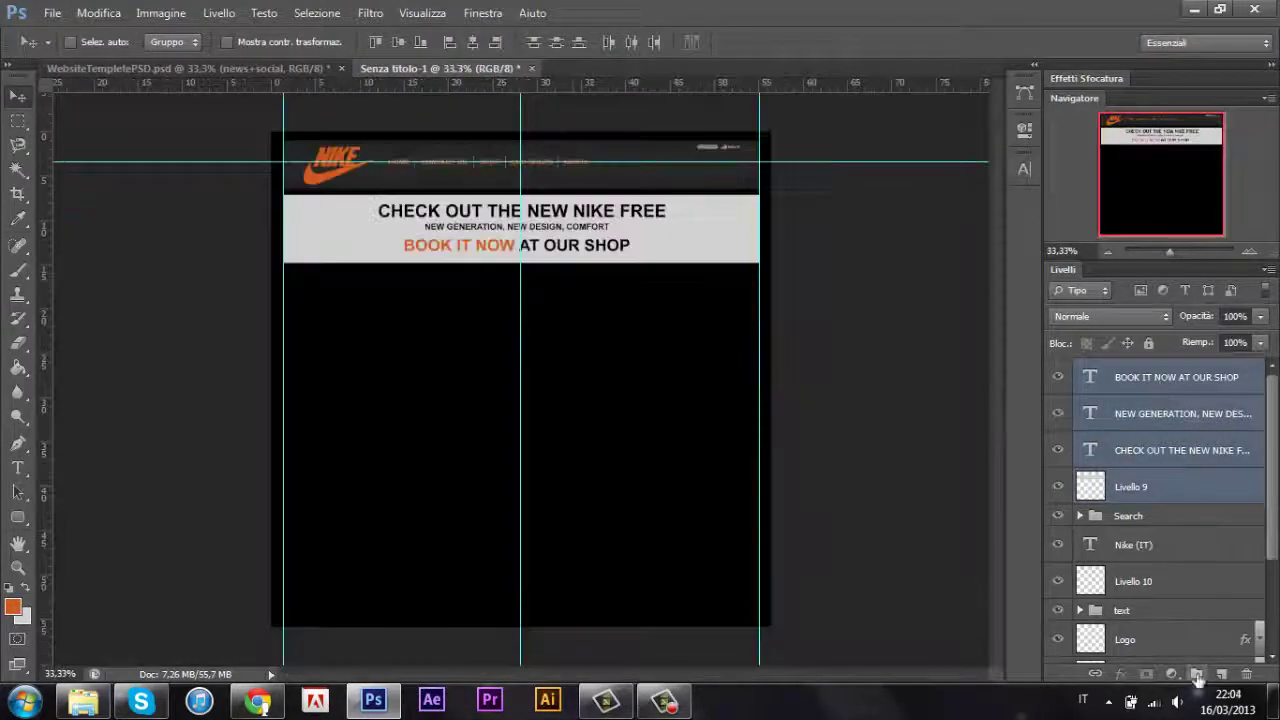
click(1083, 372)
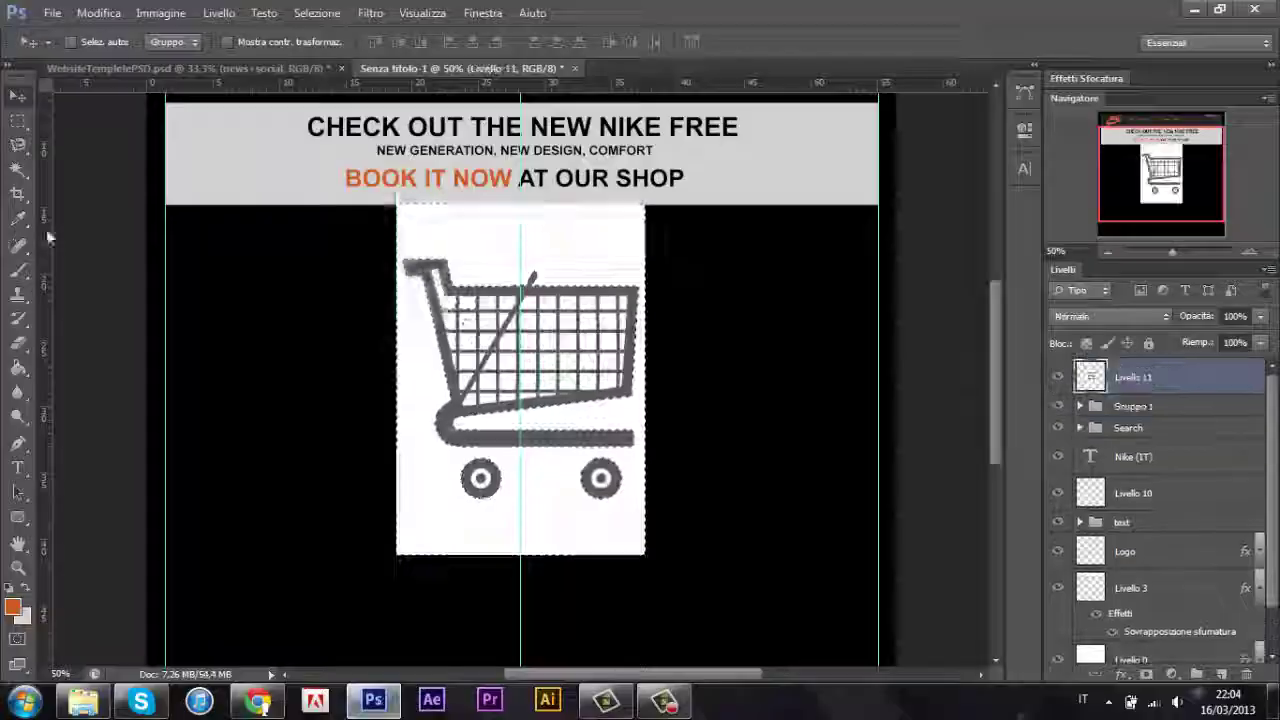
click(18, 169)
key(ctrl+plus)
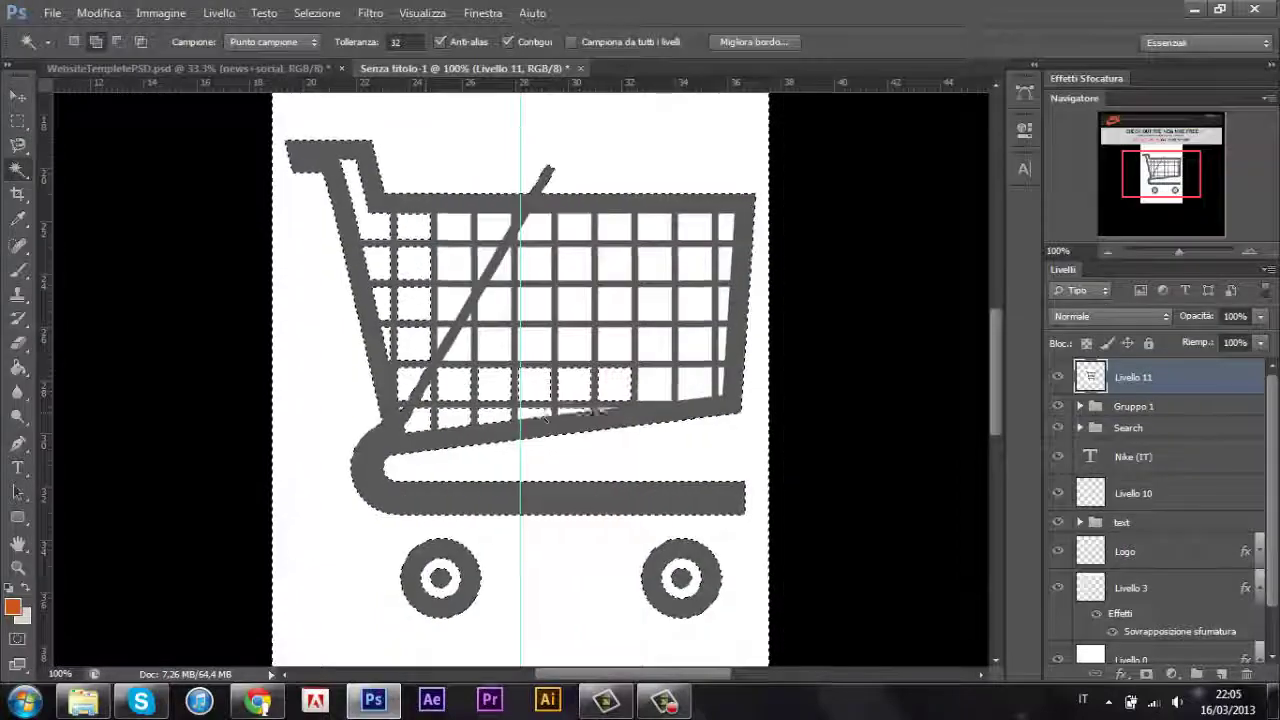
Zoom in closer on the shopping cart graphic.
key(ctrl+plus)
scroll(838, 450, up, 5)
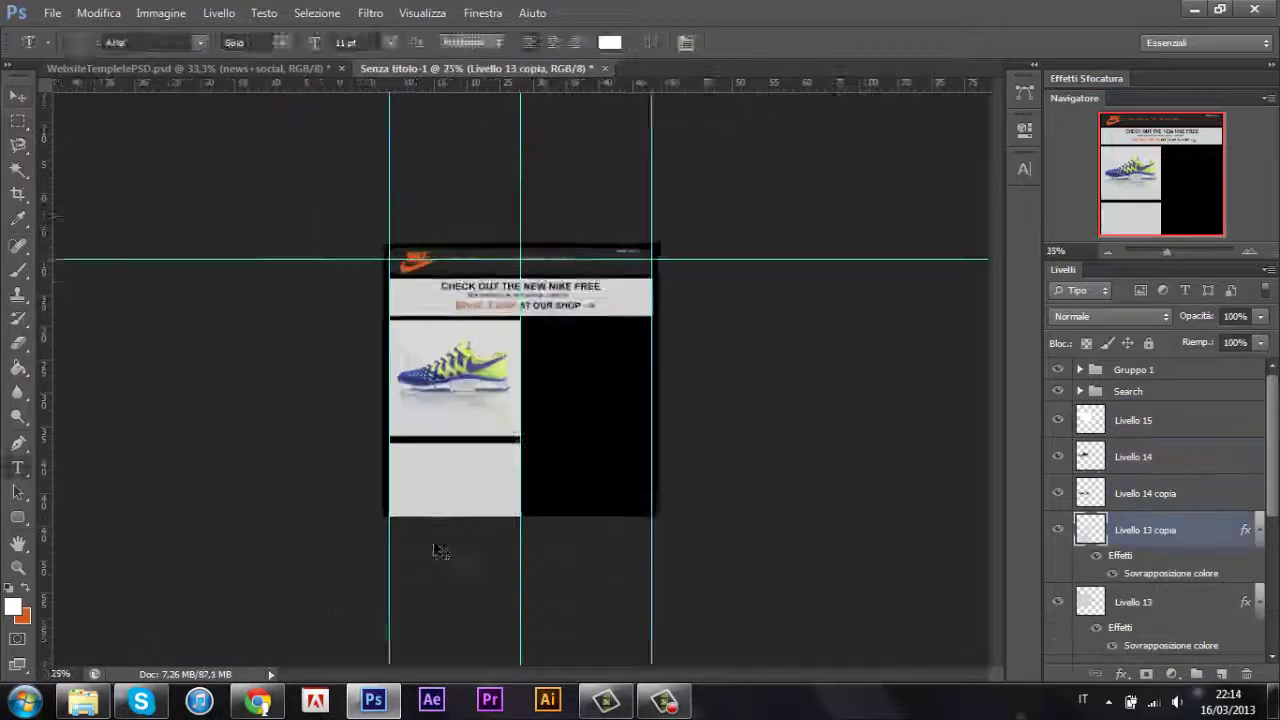
Group the shoe panel layers, add a glow to a swatch, and centre the CHOOSE THE COLOR caption.
shift+click(1197, 635)
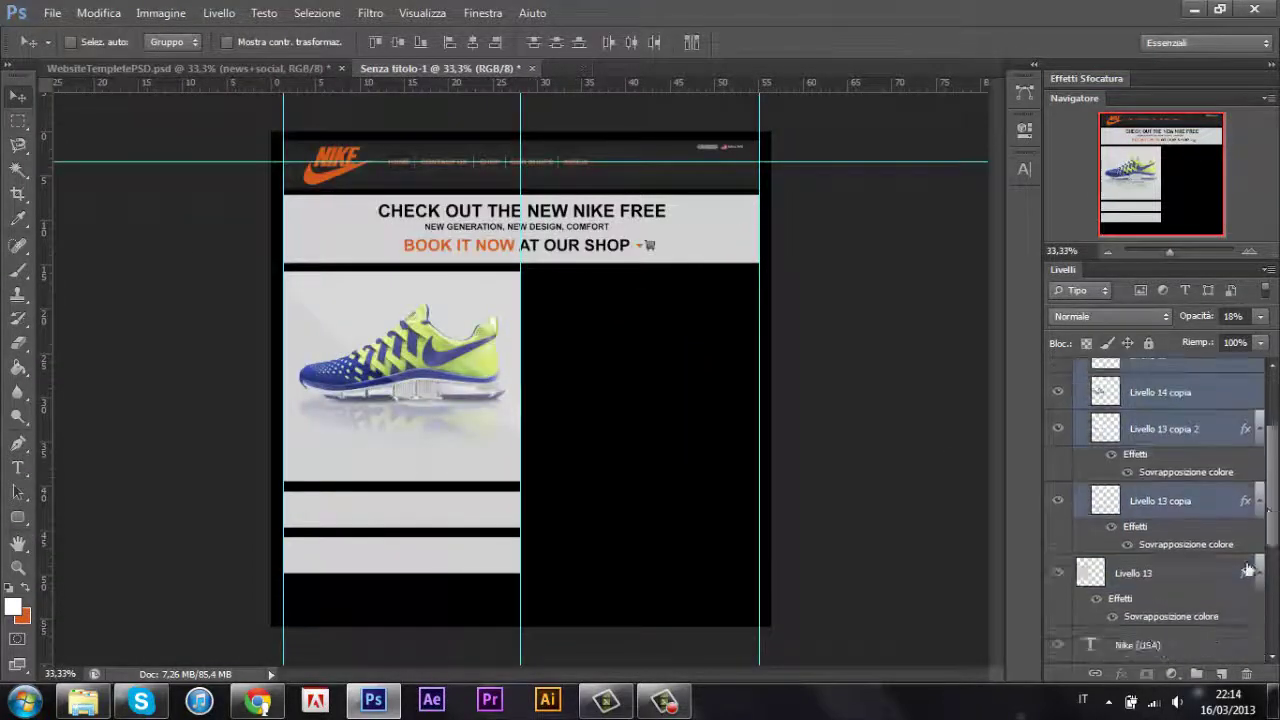
key(ctrl+g)
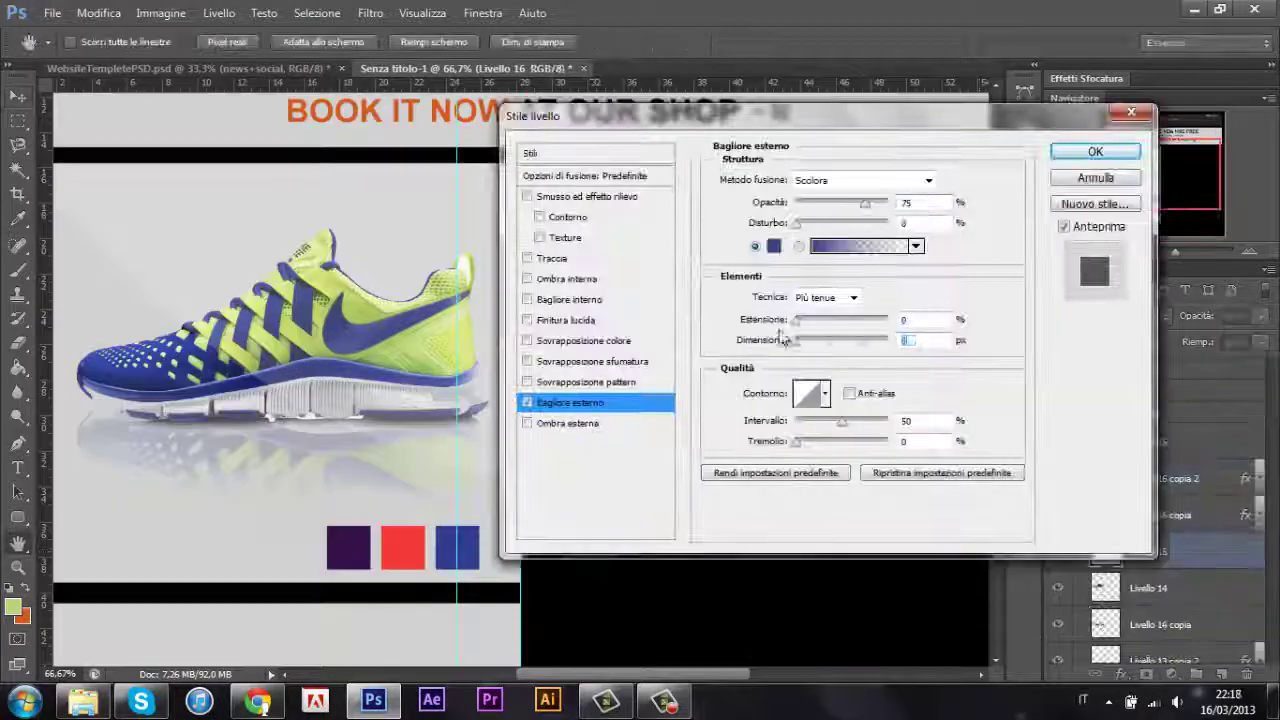
click(527, 299)
click(590, 424)
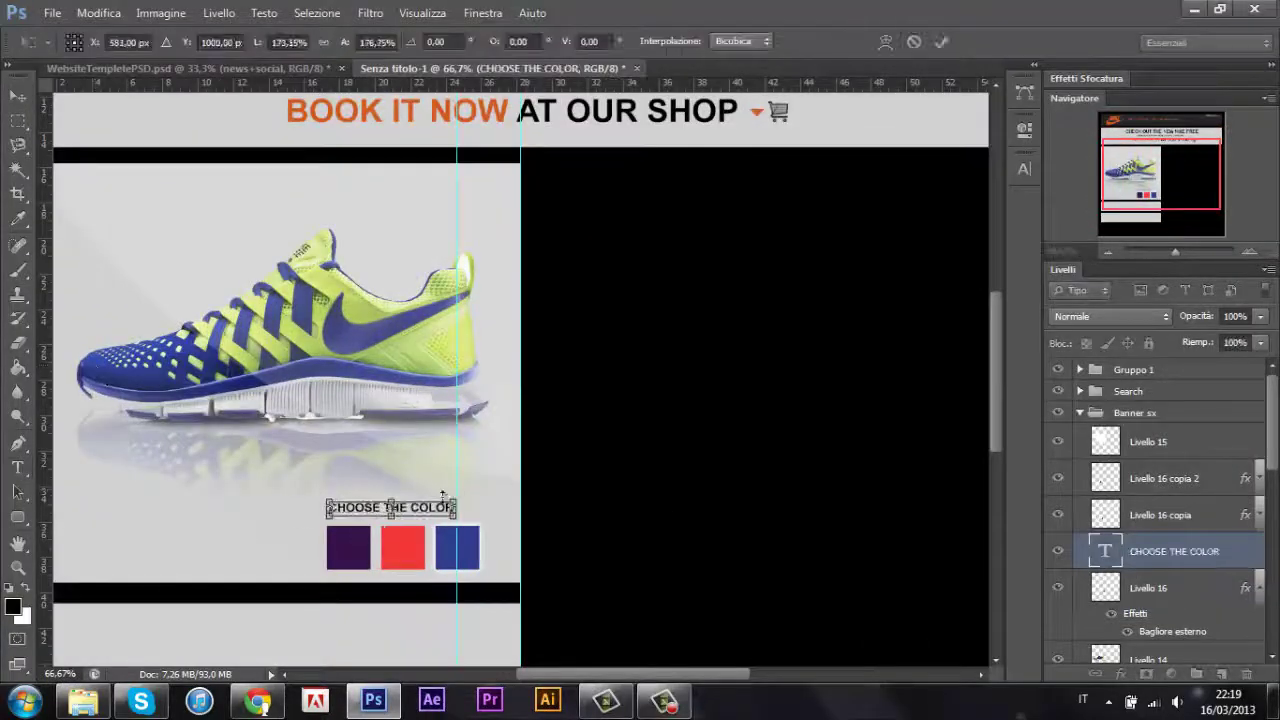
click(472, 42)
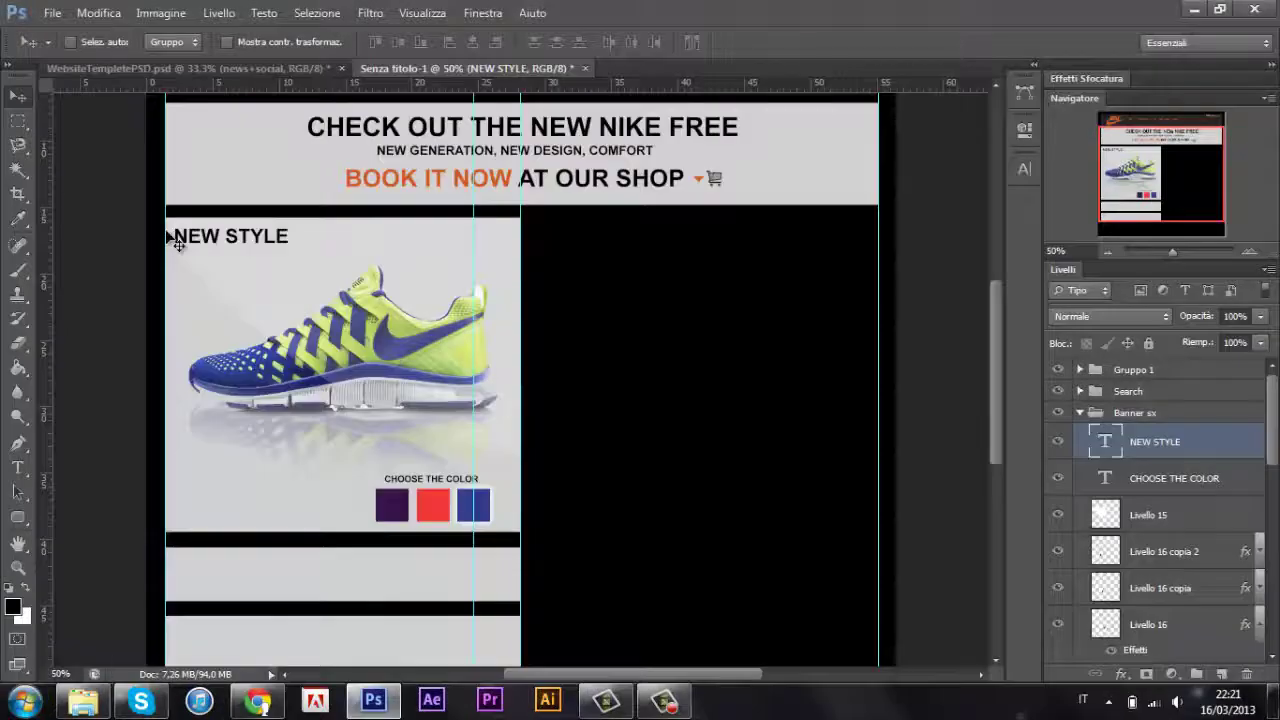
Add the smaller STAY CONNETTED WITH OUR SOCIAL NETWORK line below the FOLLOW US heading.
key(t)
key(ctrl+plus)
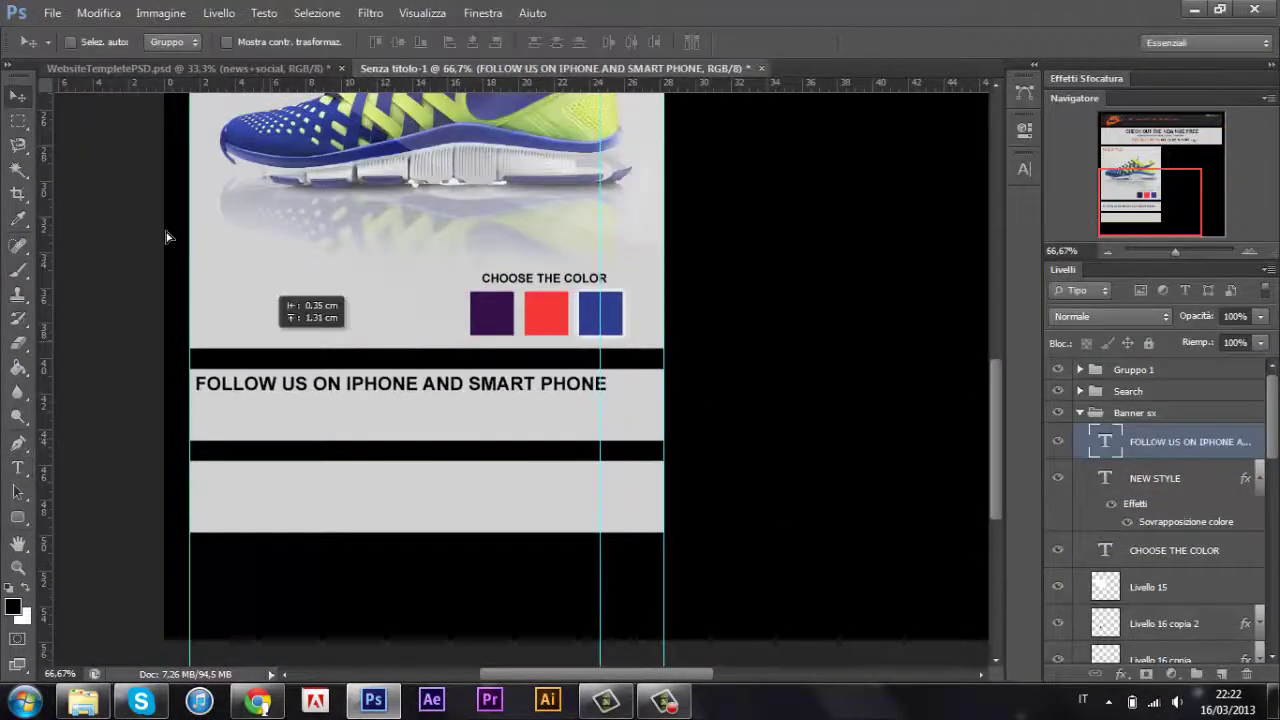
text(STAY CONNETTED)
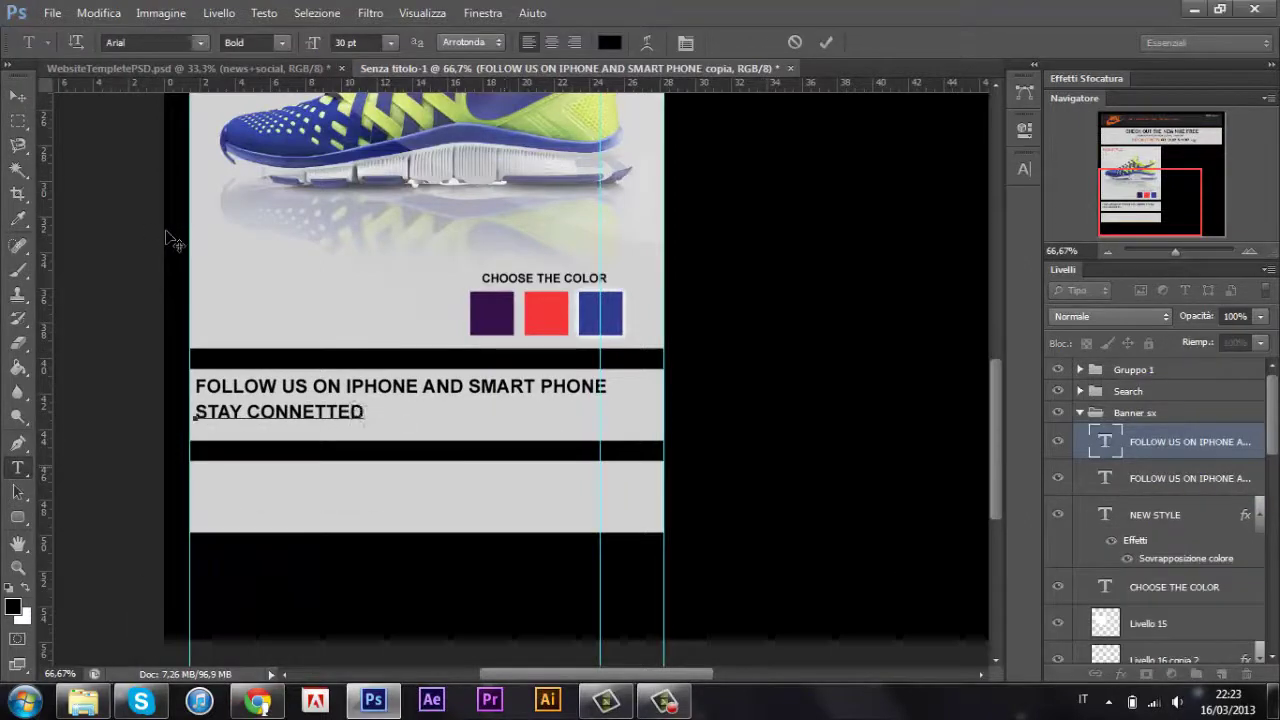
text( WITH OUR SOCIAL NETWORK)
key(ctrl+Return)
key(v)
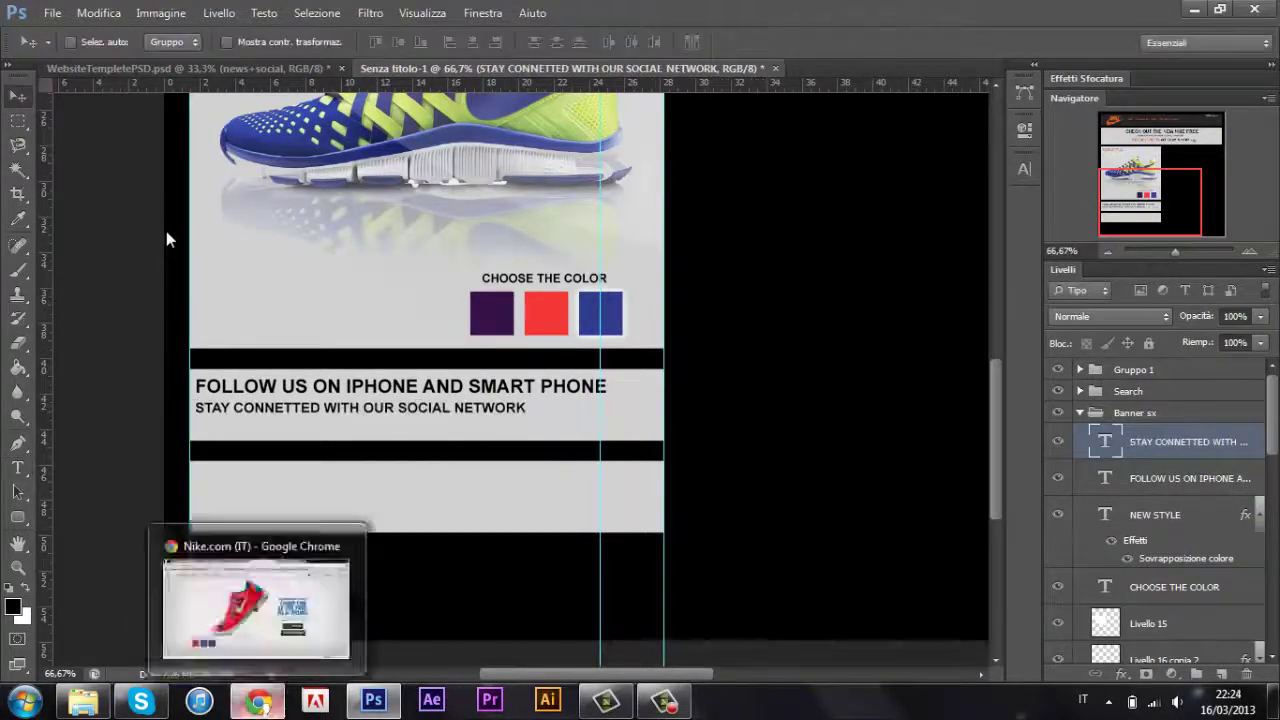
key(alt+Tab)
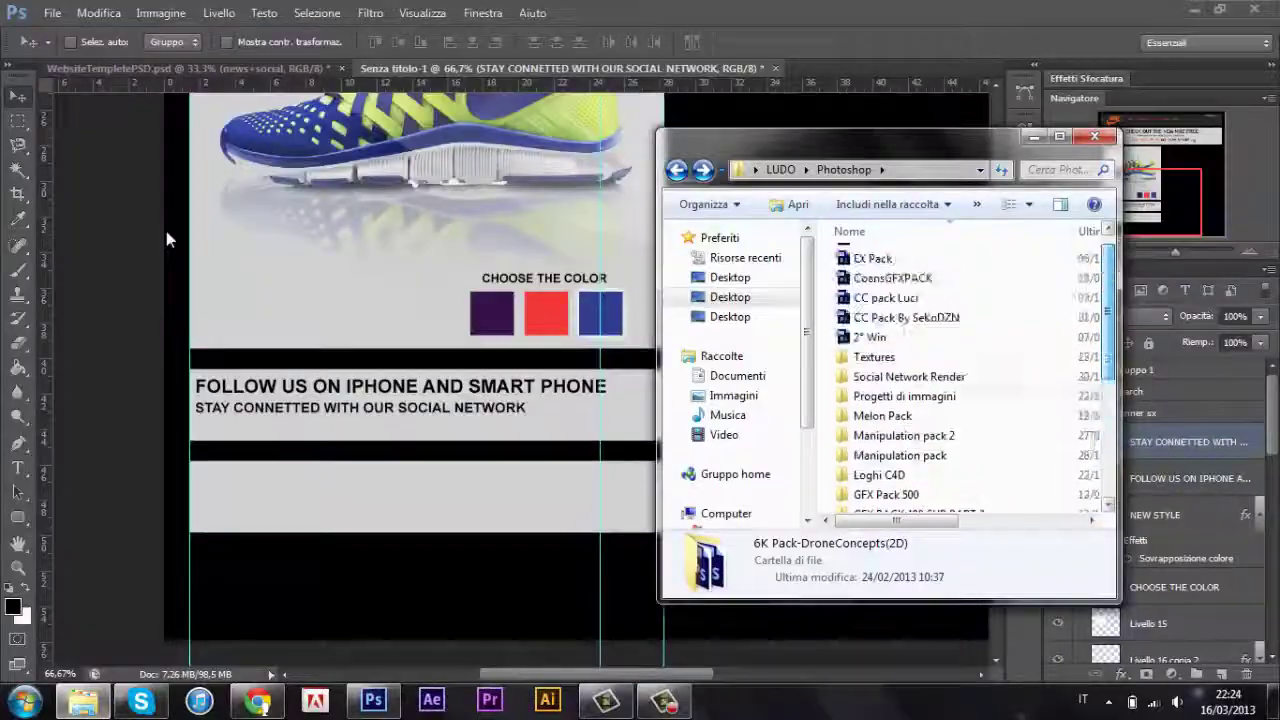
Paste the Facebook and Twitter logos from the browser and size them beside the social line.
key(alt+Tab)
key(alt+Tab)
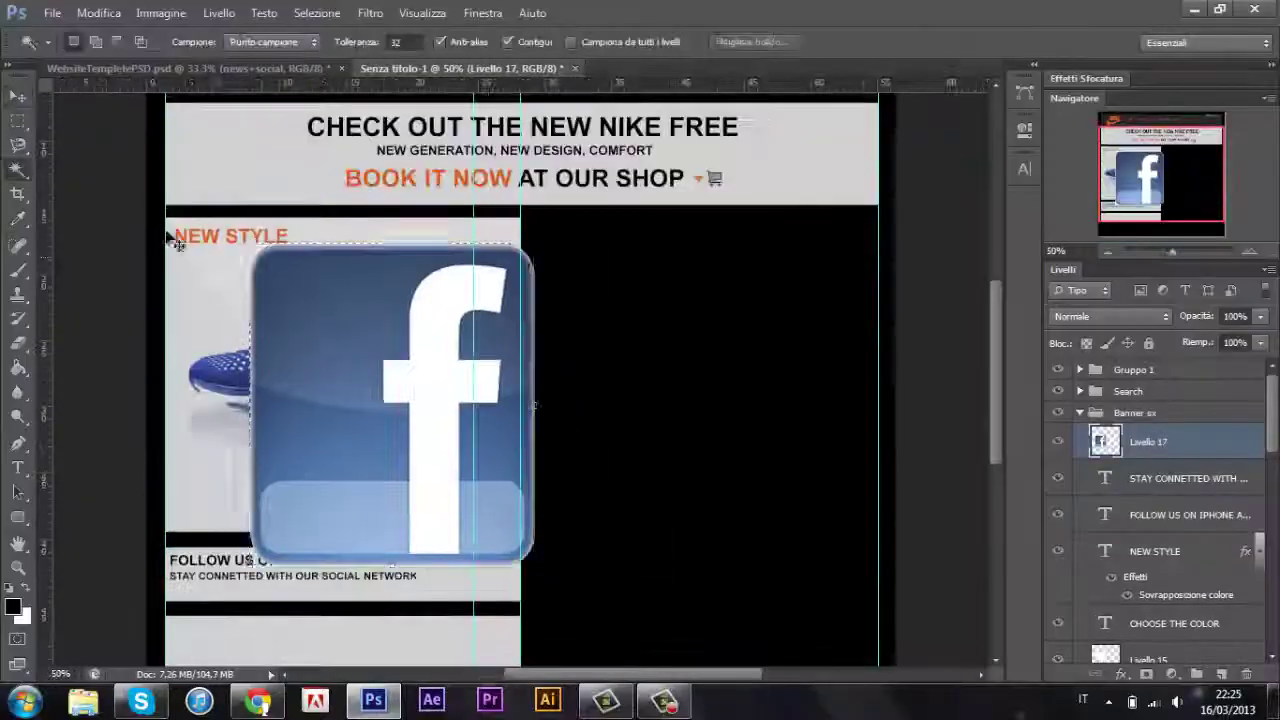
key(alt+Tab)
key(alt+Tab)
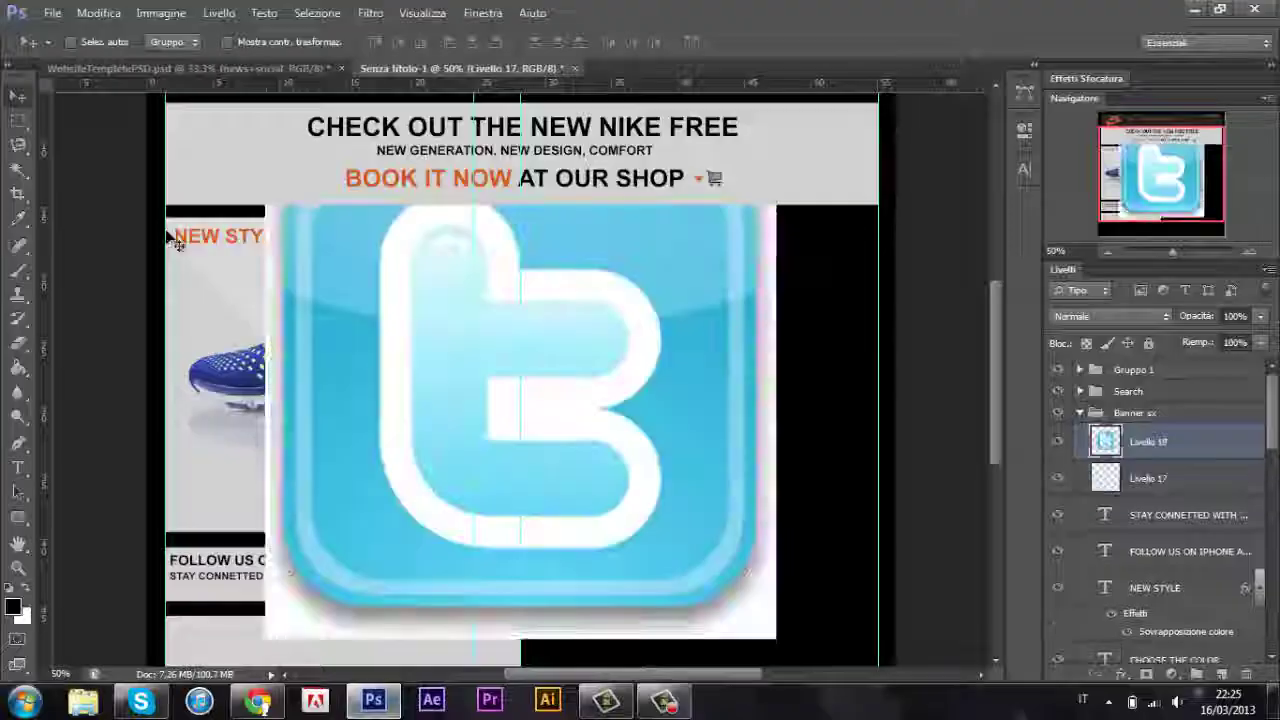
key(ctrl+plus)
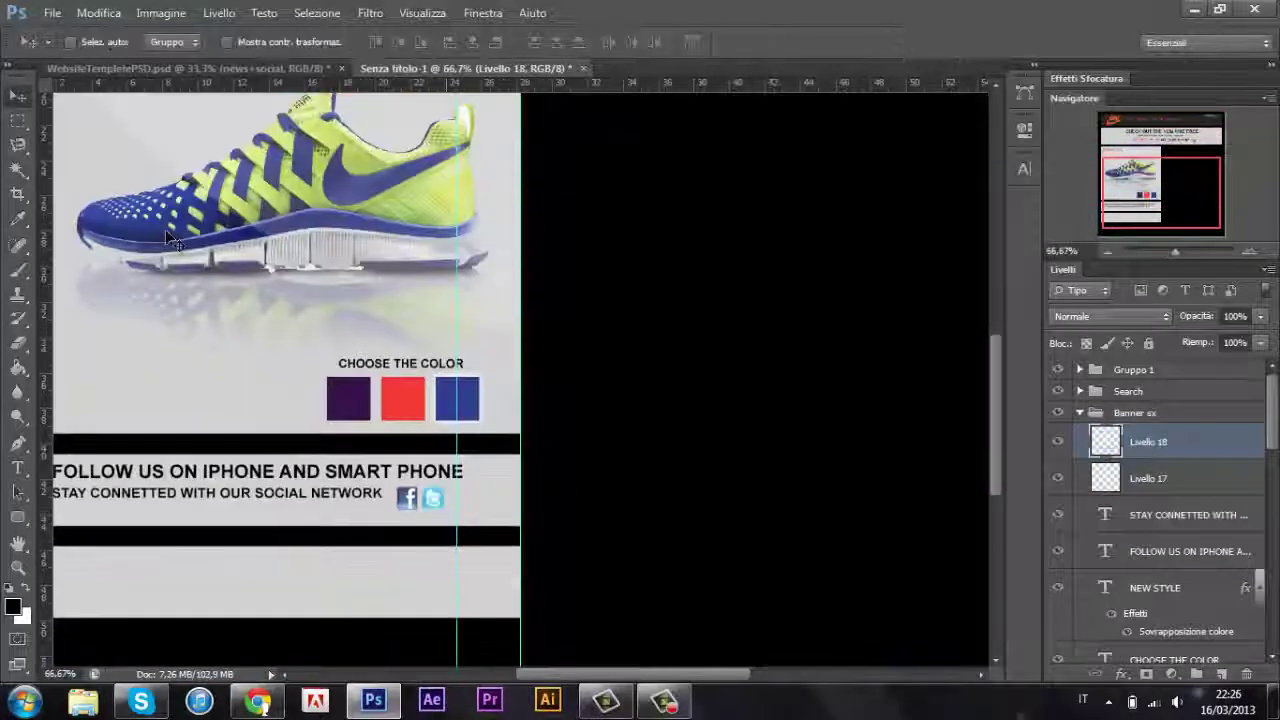
key(ctrl+plus)
key(Return)
Zoom and scroll around the panel to review the placed social icons.
key(ctrl+minus)
key(ctrl+minus)
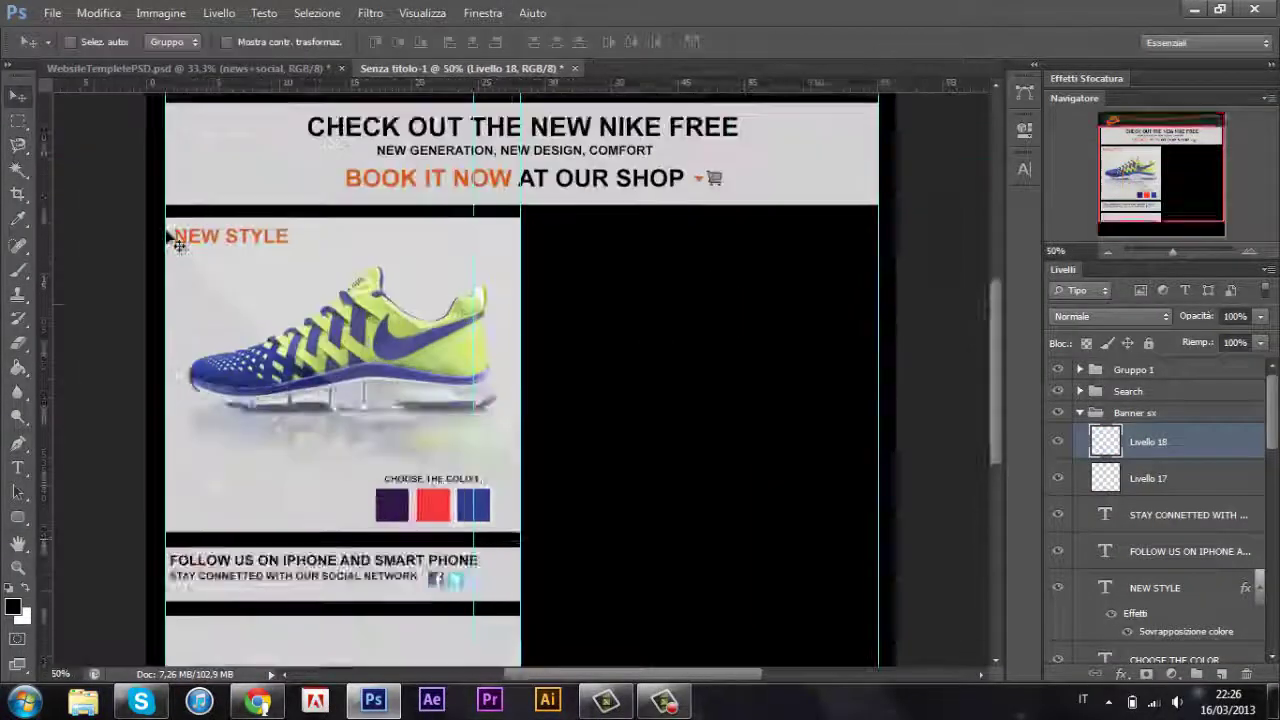
scroll(166, 231, up, 3)
scroll(166, 231, down, 5)
scroll(166, 231, up, 4)
scroll(166, 231, down, 3)
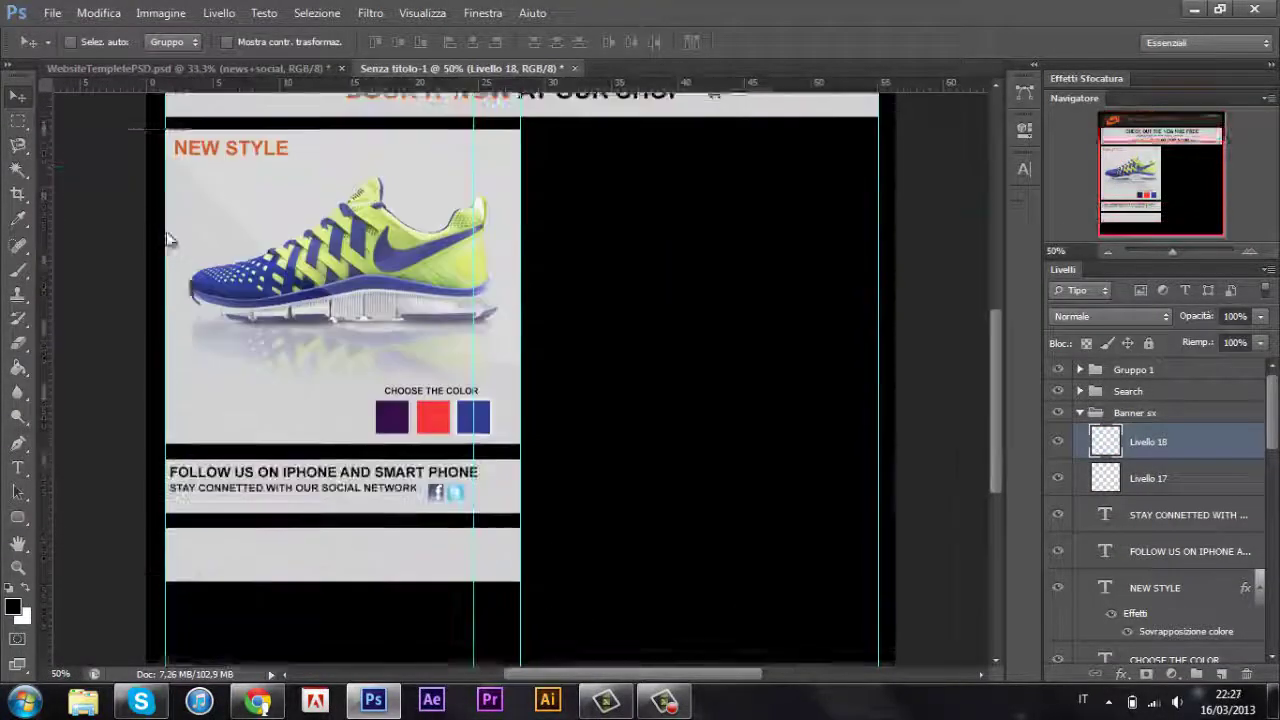
key(ctrl+plus)
scroll(166, 231, left, 3)
key(t)
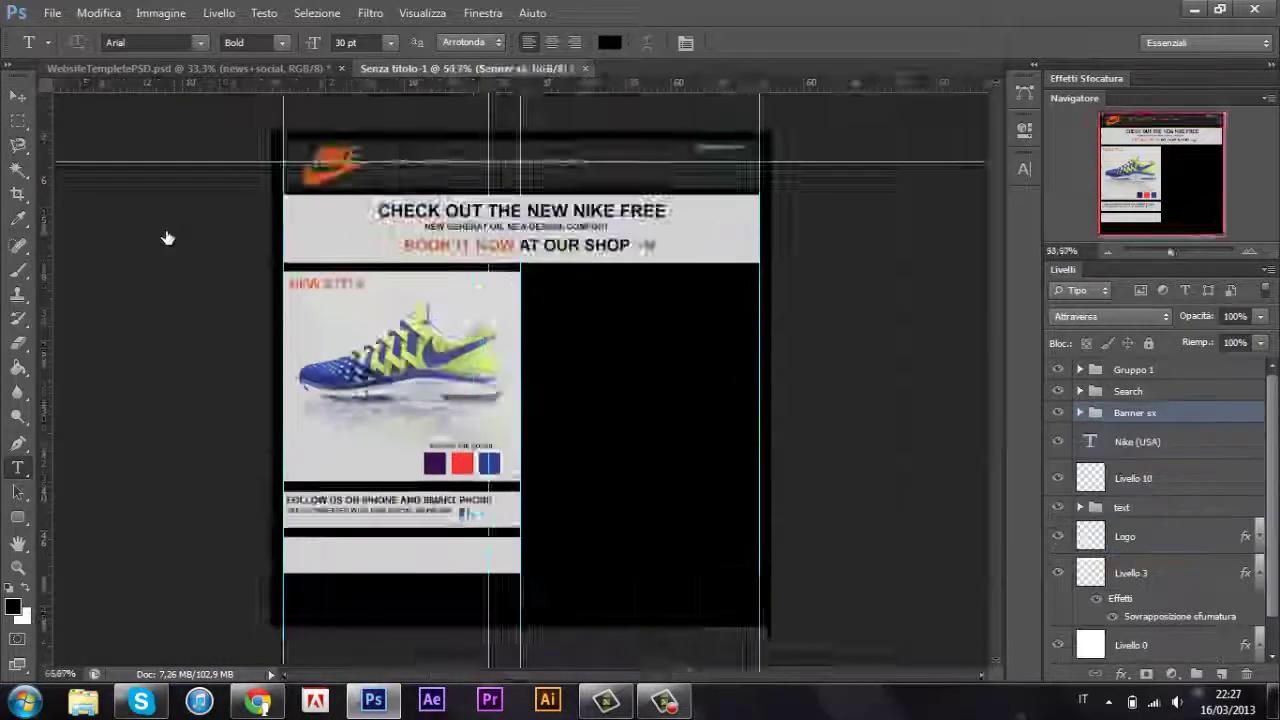